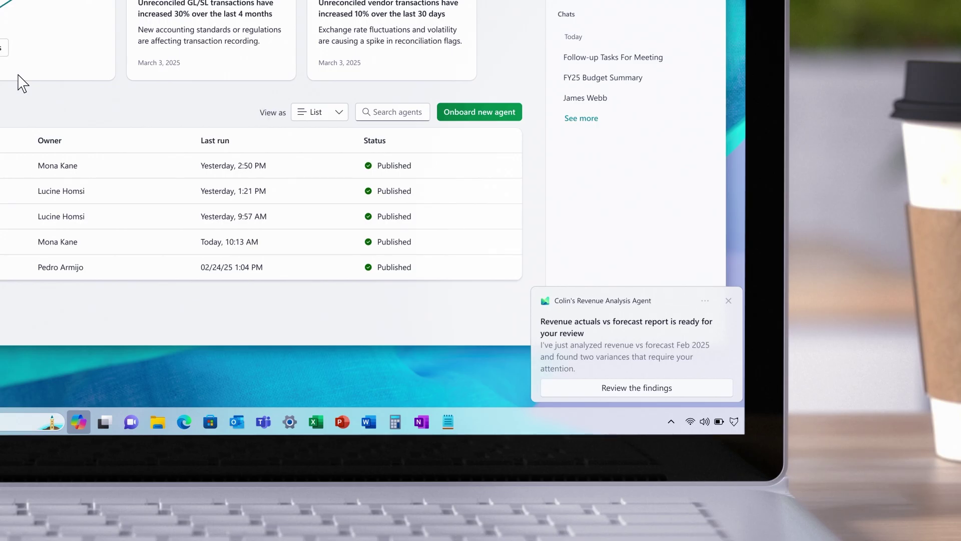
Review the revenue vs forecast findings and expand the Connecticut February variance details.
{"action": "left_click", "coordinate": [652, 391]}
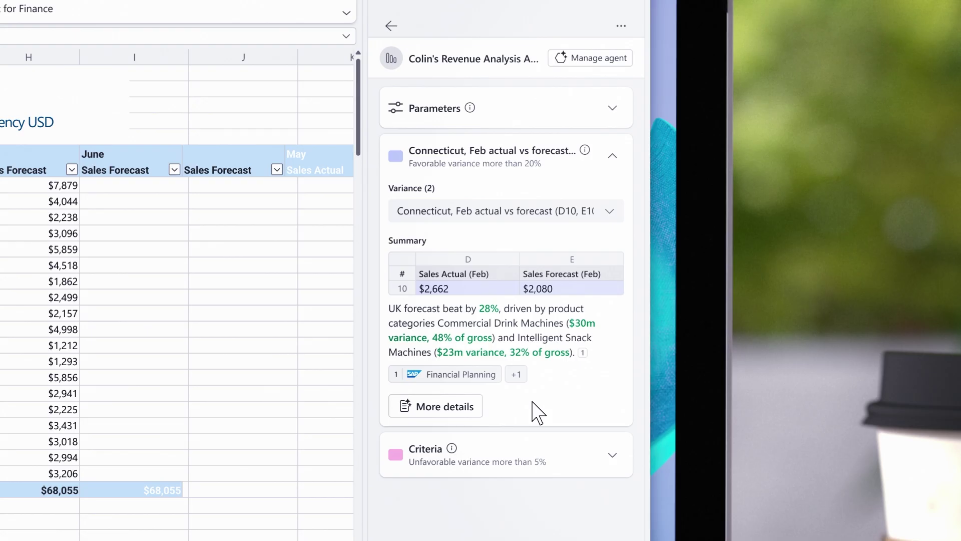
{"action": "left_click", "coordinate": [448, 410]}
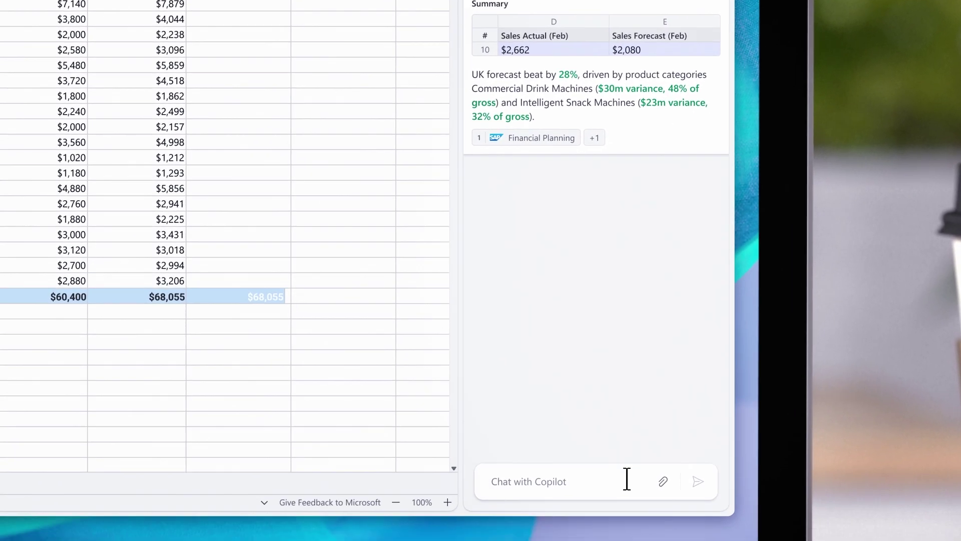
{"action": "type", "text": "Can you enhan"}
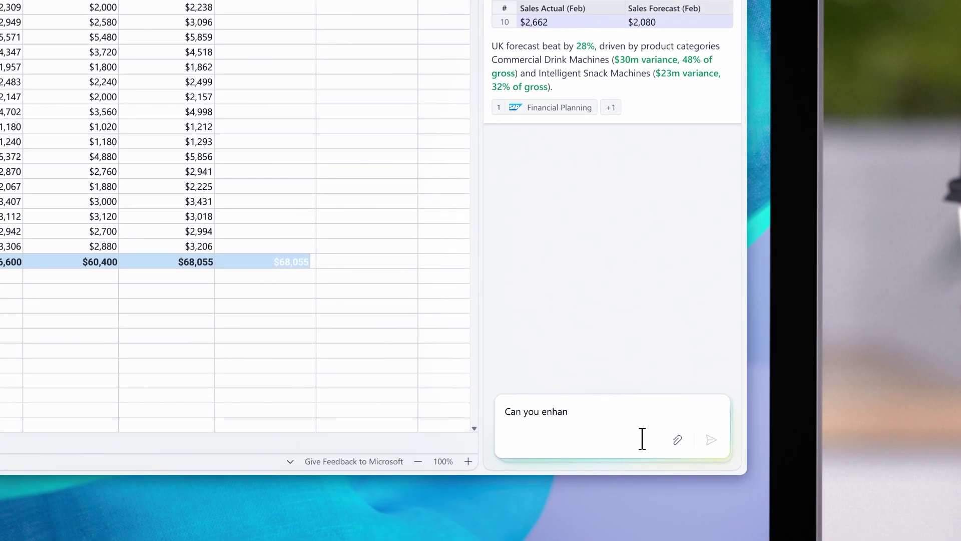
{"action": "type", "text": " analysis of external factors?"}
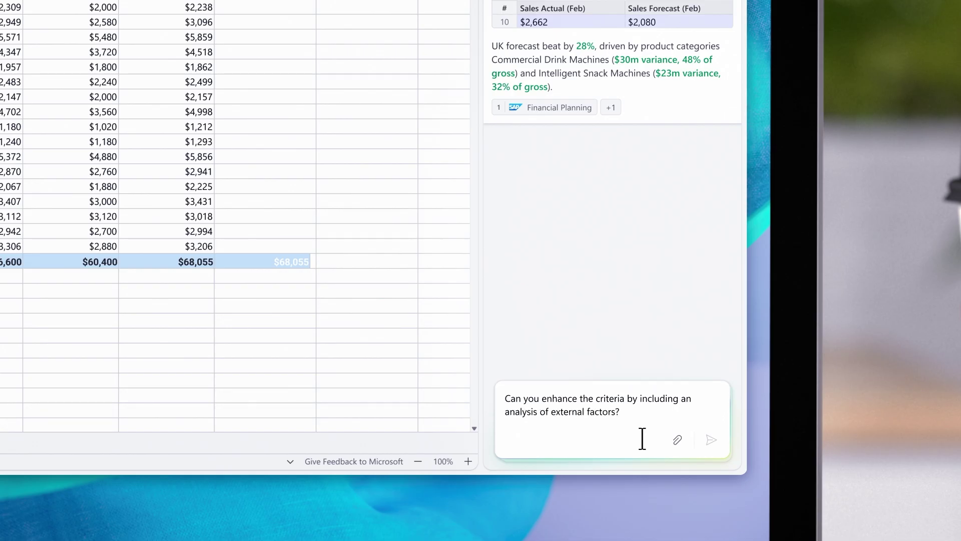
Ask Copilot to enhance the variance criteria with an analysis of external factors.
{"action": "left_click", "coordinate": [711, 440]}
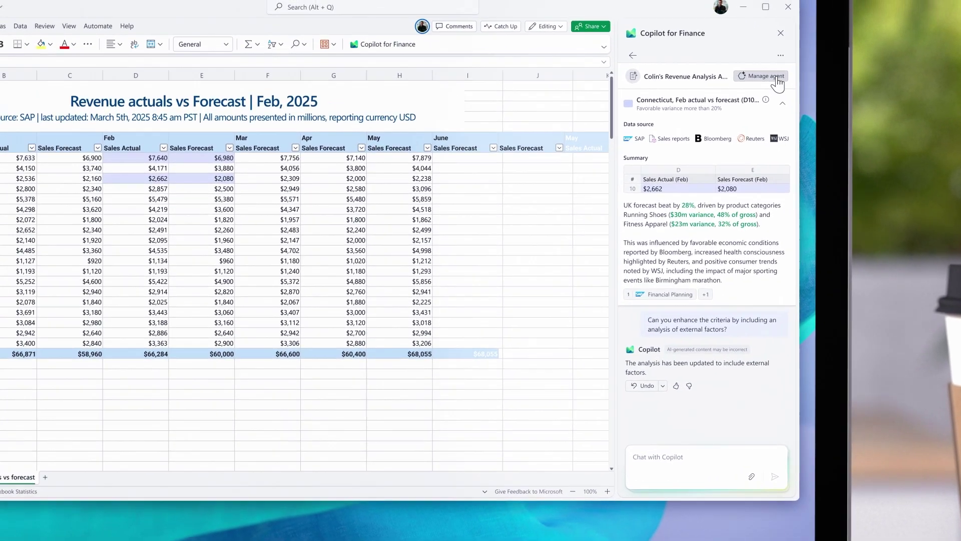
Add the SharePoint folder 'Marketing campaign reports' to the revenue analysis agent's data sources.
{"action": "left_click", "coordinate": [784, 75]}
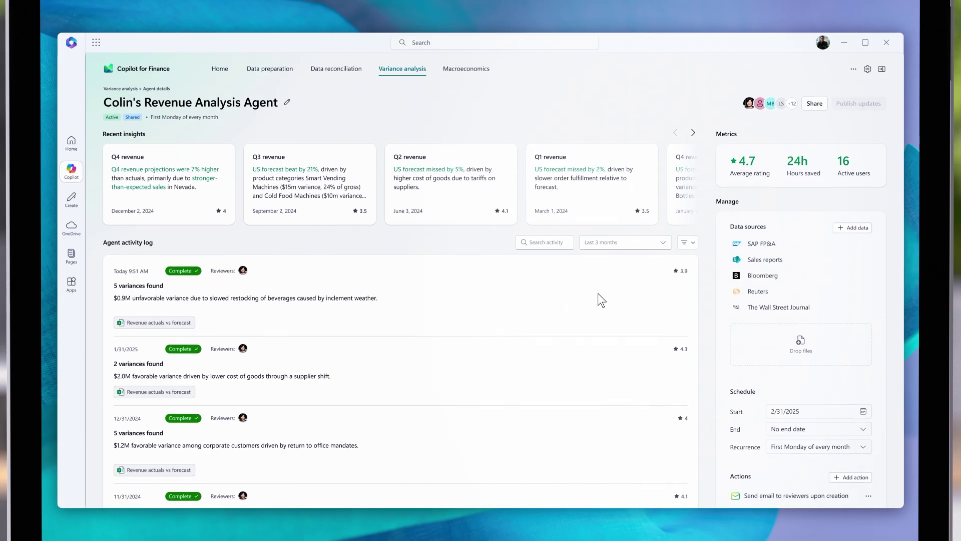
{"action": "scroll", "coordinate": [598, 296], "scroll_direction": "down", "scroll_amount": 2}
{"action": "scroll", "coordinate": [598, 331], "scroll_direction": "down", "scroll_amount": 2}
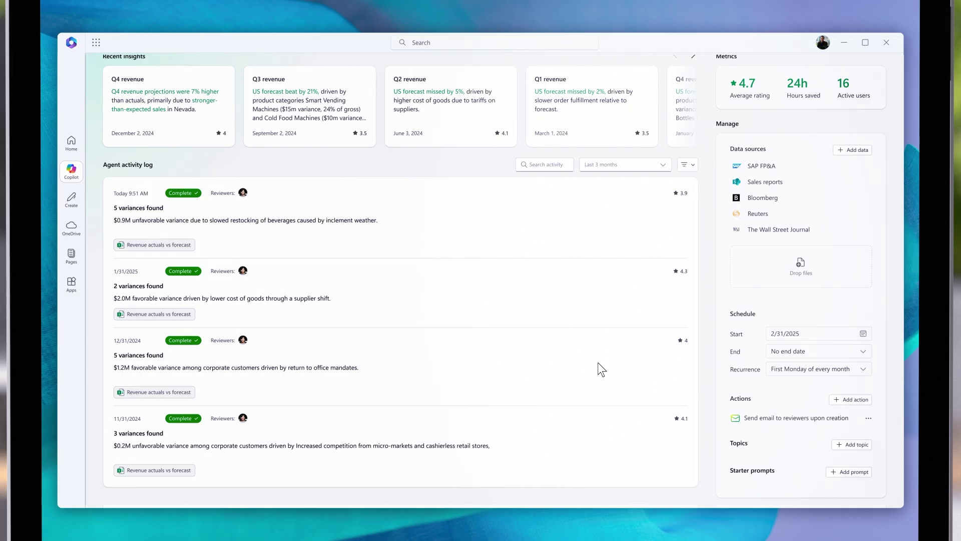
{"action": "left_click", "coordinate": [854, 151]}
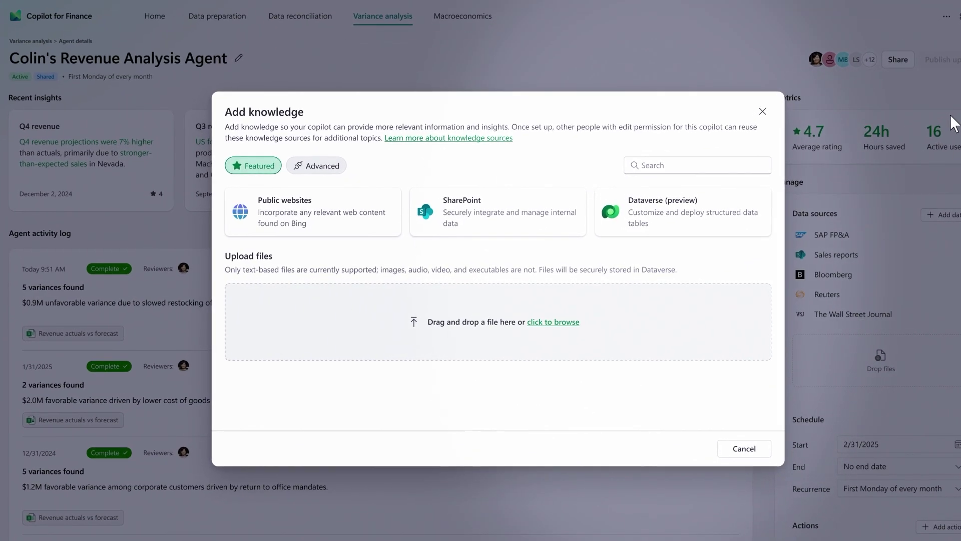
{"action": "left_click", "coordinate": [474, 212]}
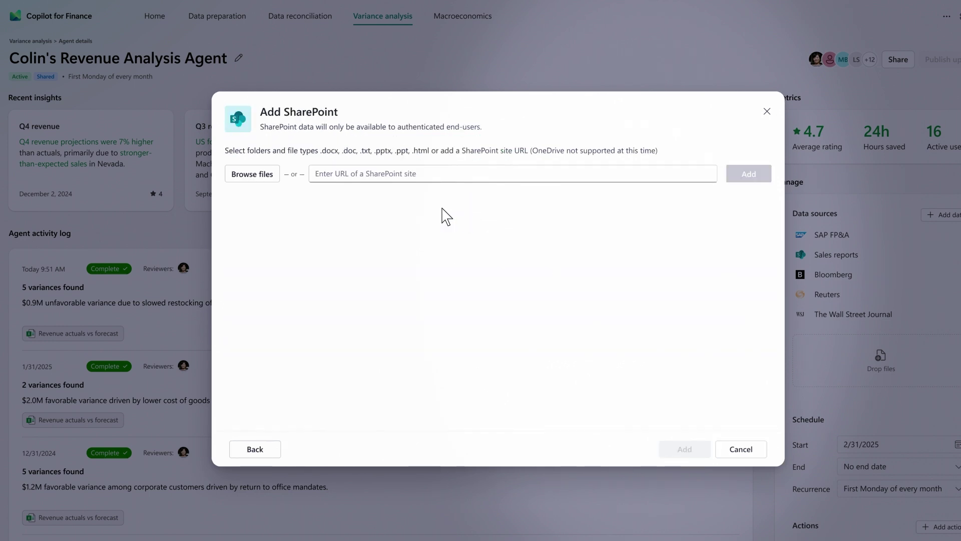
{"action": "left_click", "coordinate": [252, 174]}
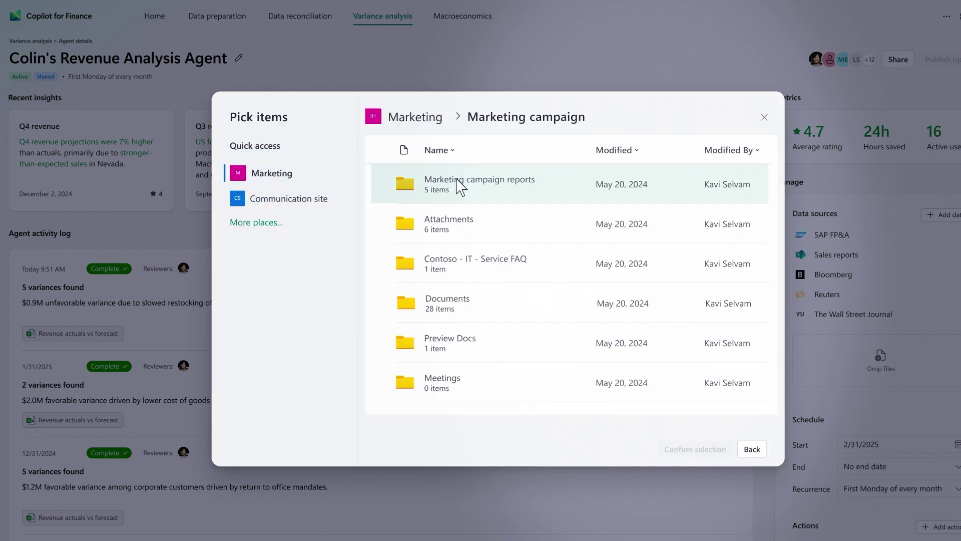
{"action": "left_click", "coordinate": [525, 187]}
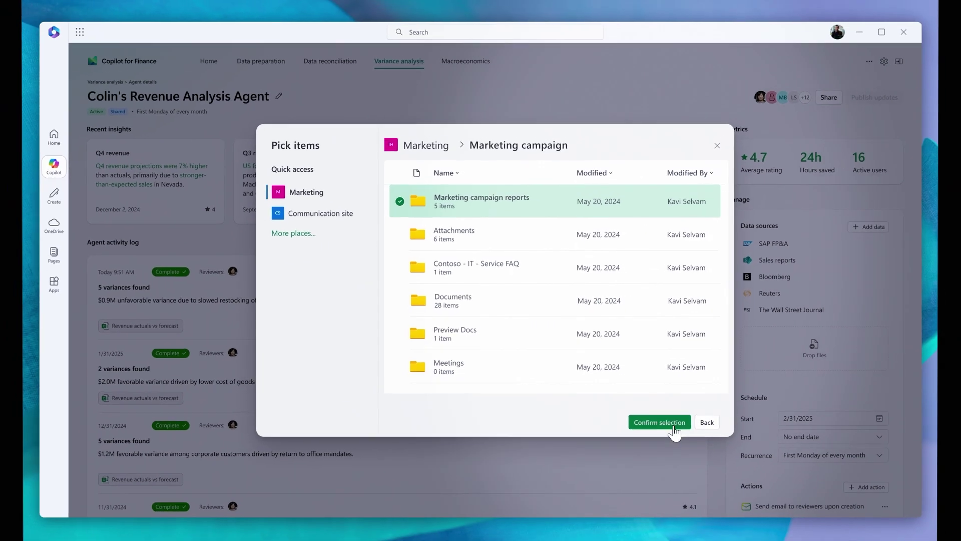
{"action": "left_click", "coordinate": [695, 449]}
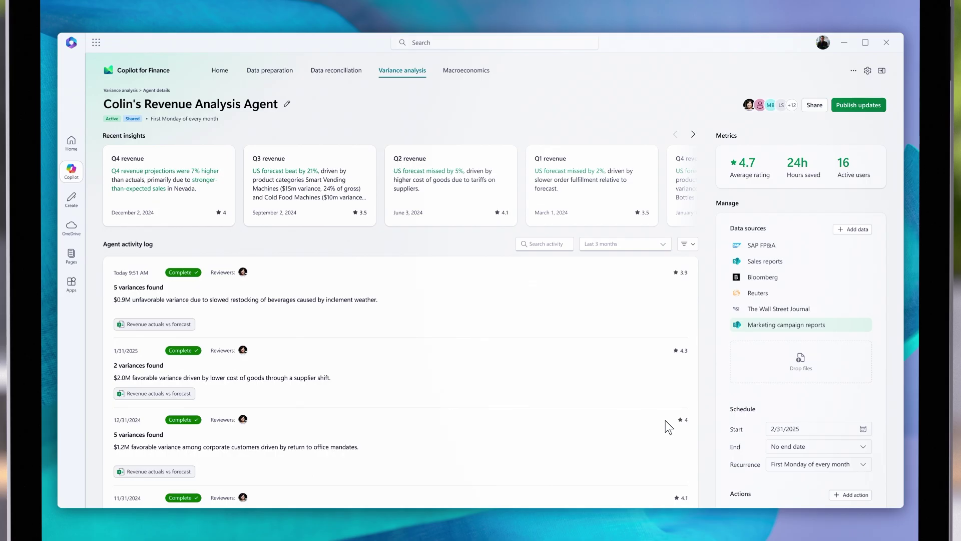
Publish the revenue agent's updated data sources and switch to Data reconciliation.
{"action": "left_click", "coordinate": [870, 111]}
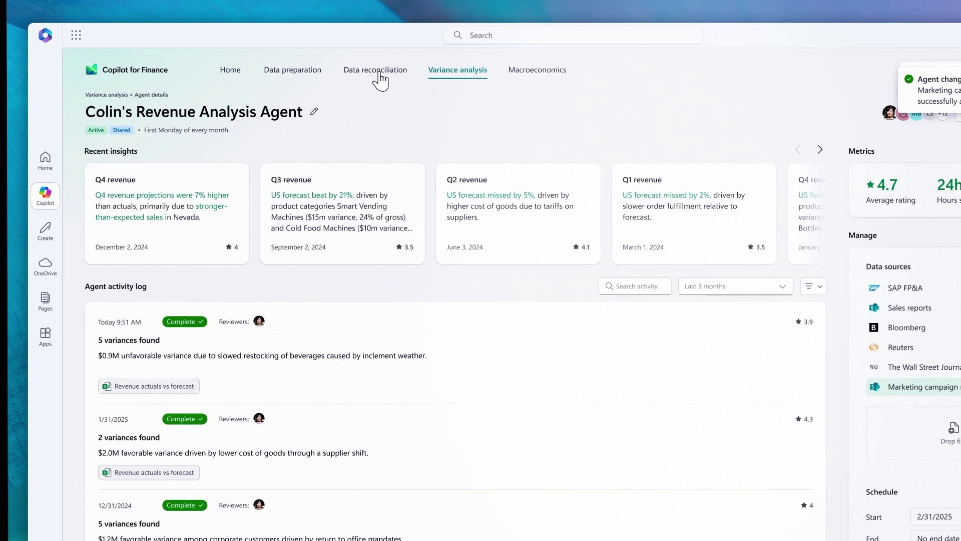
{"action": "left_click", "coordinate": [361, 70]}
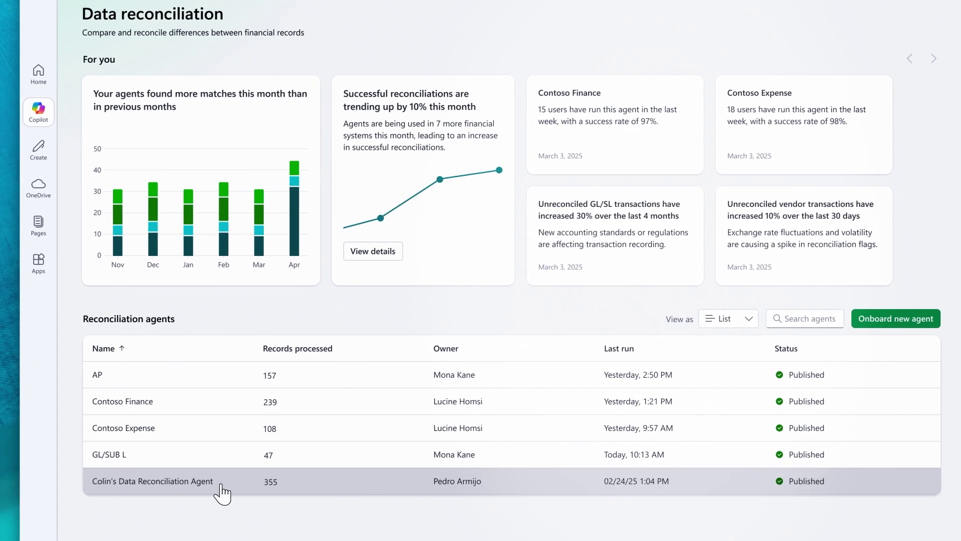
Open Colin's Data Reconciliation Agent, the one with 355 processed records.
{"action": "left_click", "coordinate": [223, 492]}
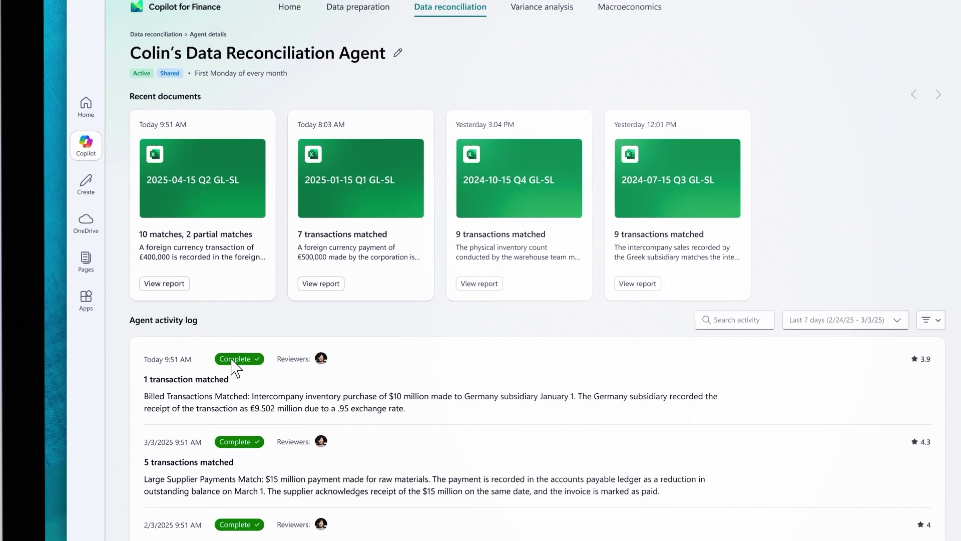